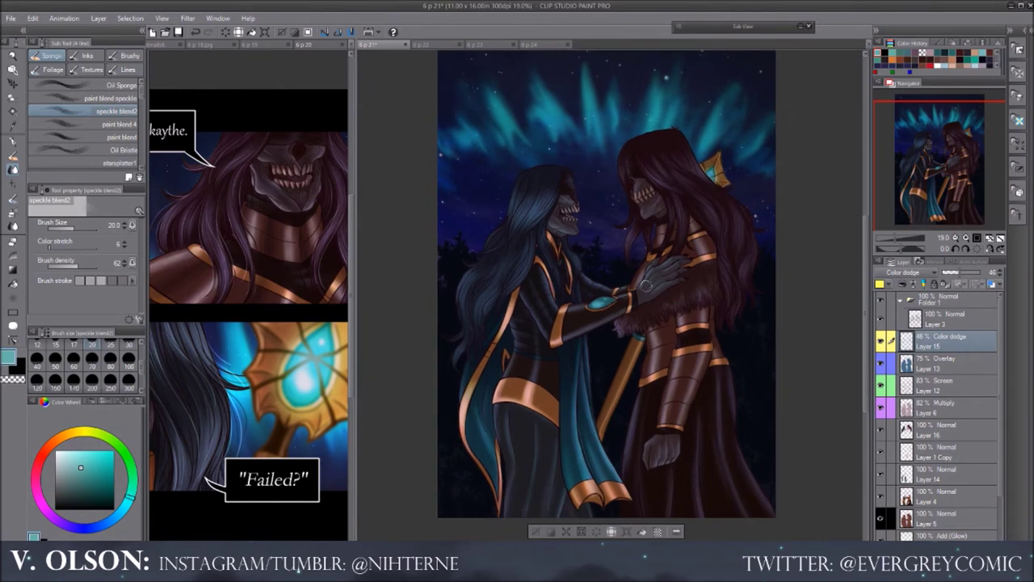
Add a Multiply layer at 72% opacity and shade the figures' faces and upper bodies with the Oil Sponge brush at size 17
{"action": "left_click", "coordinate": [986, 249]}
{"action": "scroll", "coordinate": [527, 210], "scroll_direction": "up", "scroll_amount": 2}
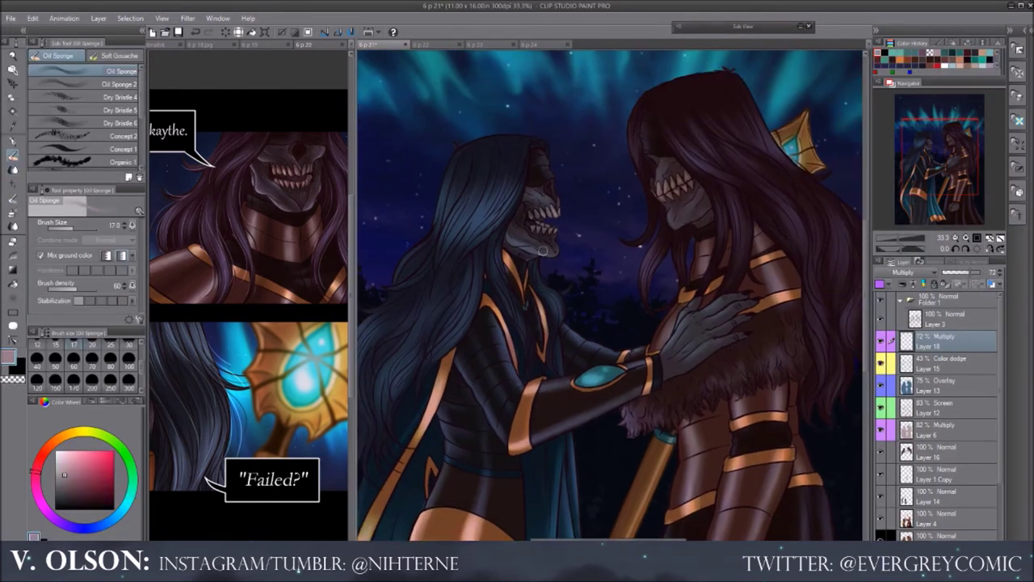
{"action": "scroll", "coordinate": [533, 242], "scroll_direction": "right", "scroll_amount": 3}
{"action": "scroll", "coordinate": [630, 267], "scroll_direction": "down", "scroll_amount": 2}
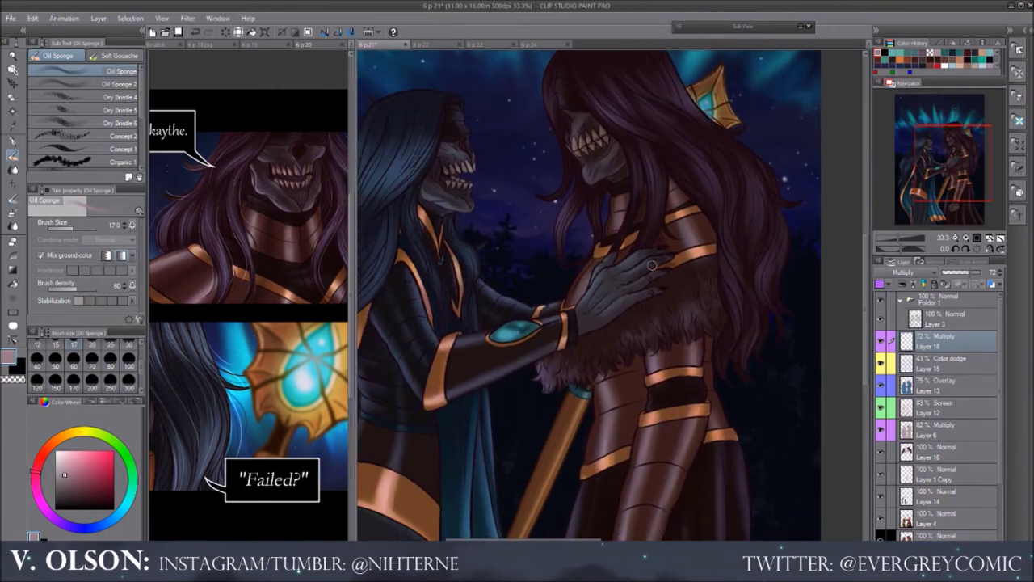
{"action": "scroll", "coordinate": [654, 276], "scroll_direction": "right", "scroll_amount": 1}
{"action": "scroll", "coordinate": [677, 232], "scroll_direction": "up", "scroll_amount": 1}
{"action": "scroll", "coordinate": [638, 254], "scroll_direction": "down", "scroll_amount": 5}
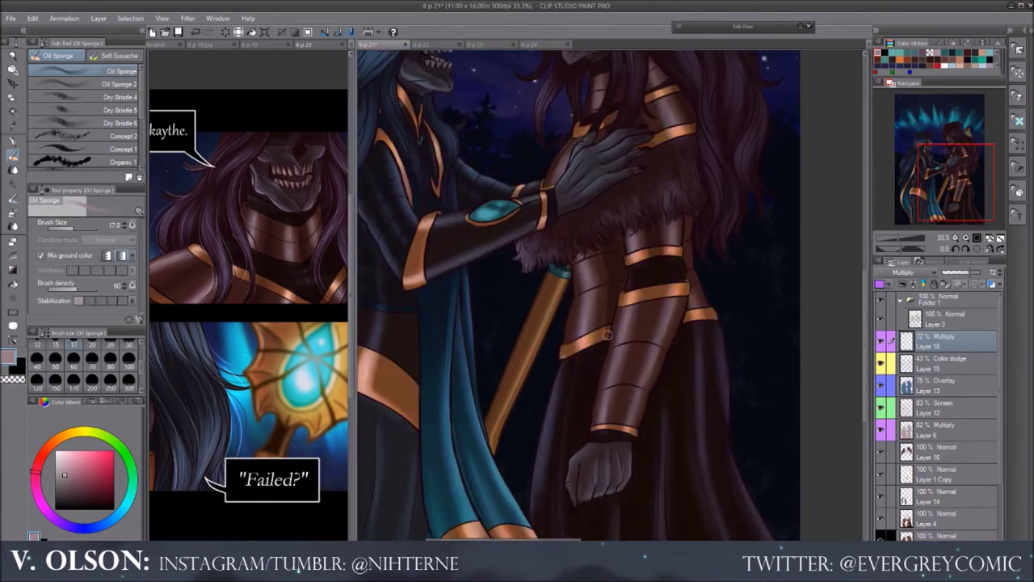
Set the brush size to 25 and shade the right figure's armor and the fur beneath the hand on the Multiply layer
{"action": "scroll", "coordinate": [653, 244], "scroll_direction": "down", "scroll_amount": 3}
{"action": "scroll", "coordinate": [623, 329], "scroll_direction": "down", "scroll_amount": 1}
{"action": "scroll", "coordinate": [614, 325], "scroll_direction": "up", "scroll_amount": 6}
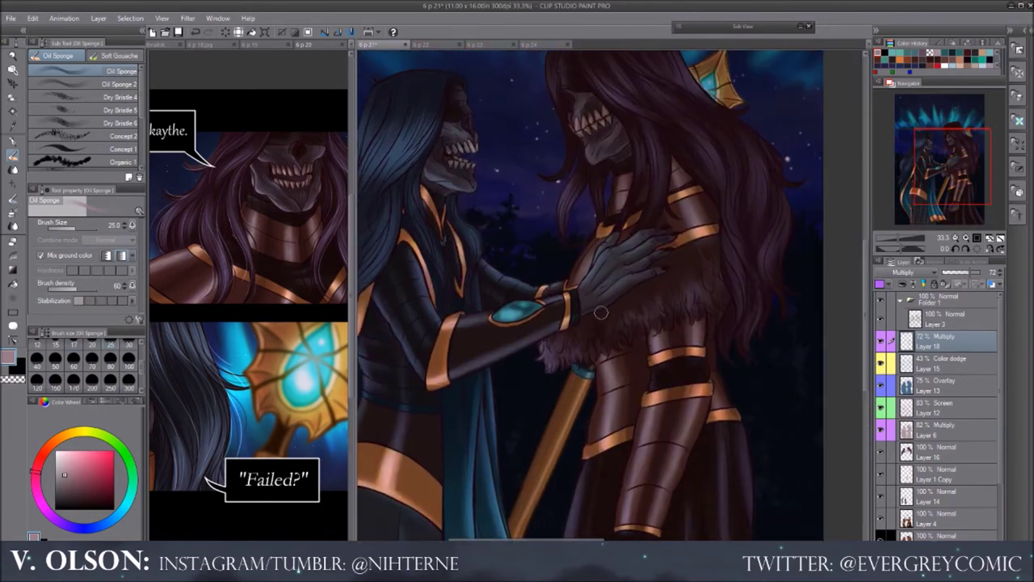
{"action": "scroll", "coordinate": [582, 322], "scroll_direction": "down", "scroll_amount": 3}
{"action": "scroll", "coordinate": [565, 319], "scroll_direction": "left", "scroll_amount": 2}
{"action": "scroll", "coordinate": [565, 319], "scroll_direction": "down", "scroll_amount": 3}
{"action": "scroll", "coordinate": [533, 331], "scroll_direction": "left", "scroll_amount": 2}
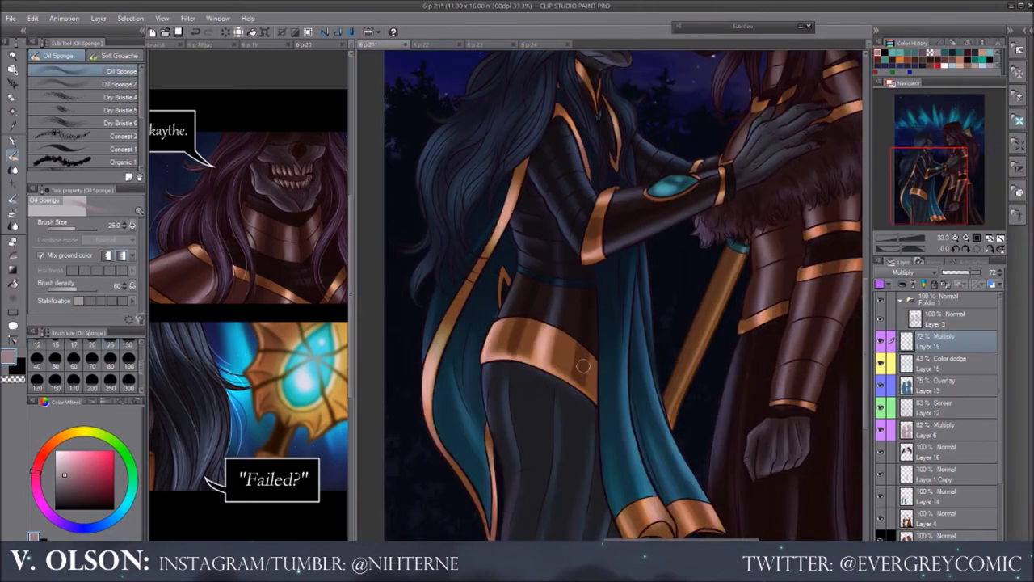
Shade the left figure's belt, trousers and hanging teal cloth with the Oil Sponge brush
{"action": "scroll", "coordinate": [557, 372], "scroll_direction": "down", "scroll_amount": 4}
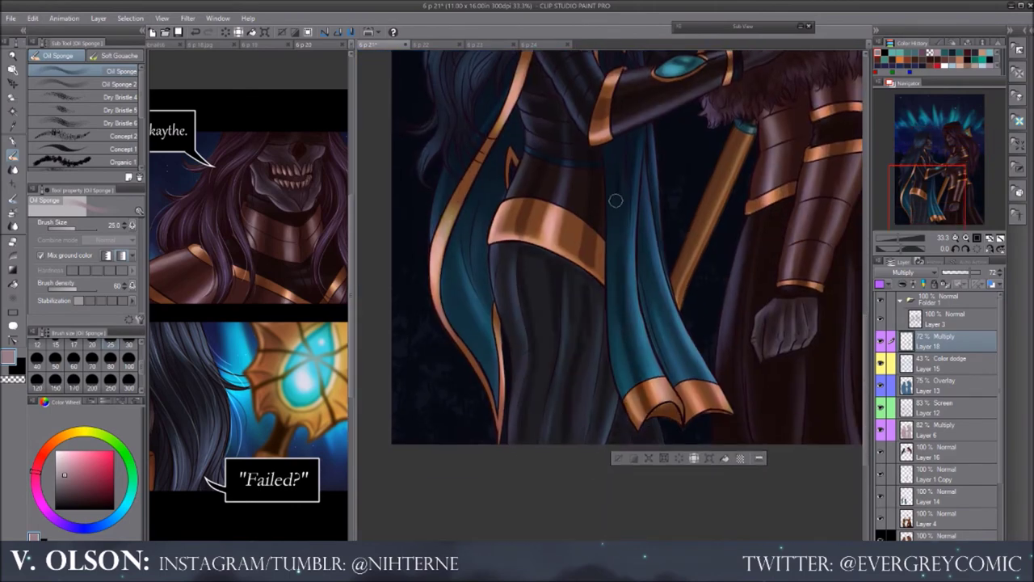
{"action": "scroll", "coordinate": [566, 242], "scroll_direction": "left", "scroll_amount": 3}
{"action": "scroll", "coordinate": [525, 293], "scroll_direction": "up", "scroll_amount": 1}
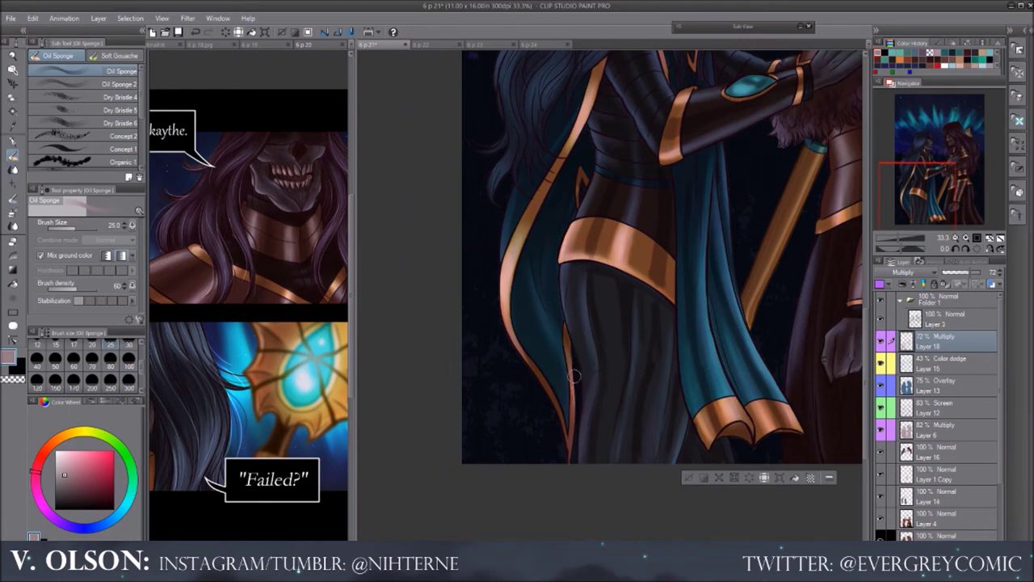
{"action": "scroll", "coordinate": [572, 376], "scroll_direction": "up", "scroll_amount": 5}
{"action": "scroll", "coordinate": [423, 266], "scroll_direction": "up", "scroll_amount": 2}
{"action": "key", "text": "alt+bracketright"}
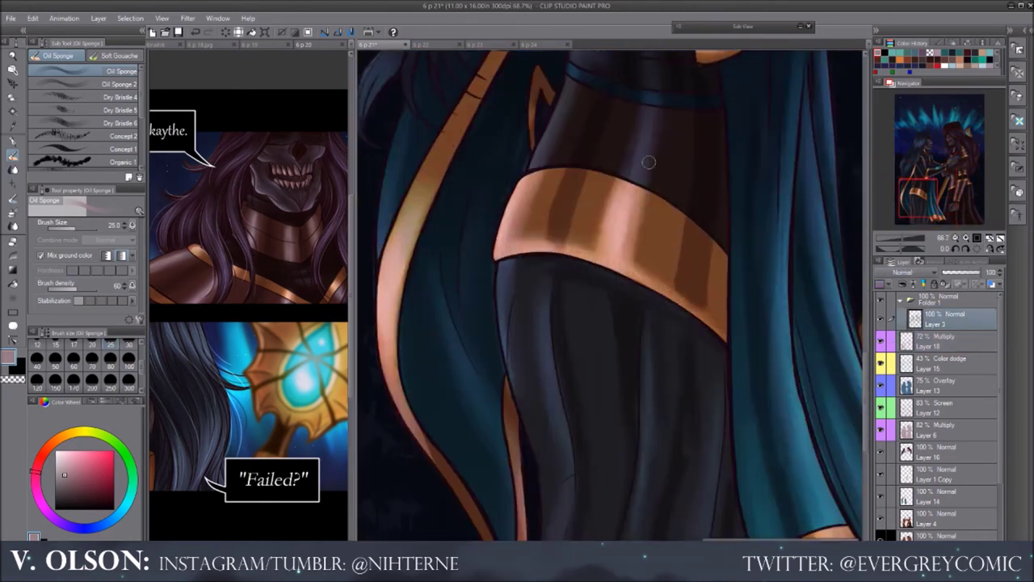
Blend the lower-body shading with the speckle blend2 brush and set the new Multiply layer's opacity to 78%
{"action": "key", "text": "ctrl+z"}
{"action": "key", "text": "h"}
{"action": "key", "text": "ctrl+z"}
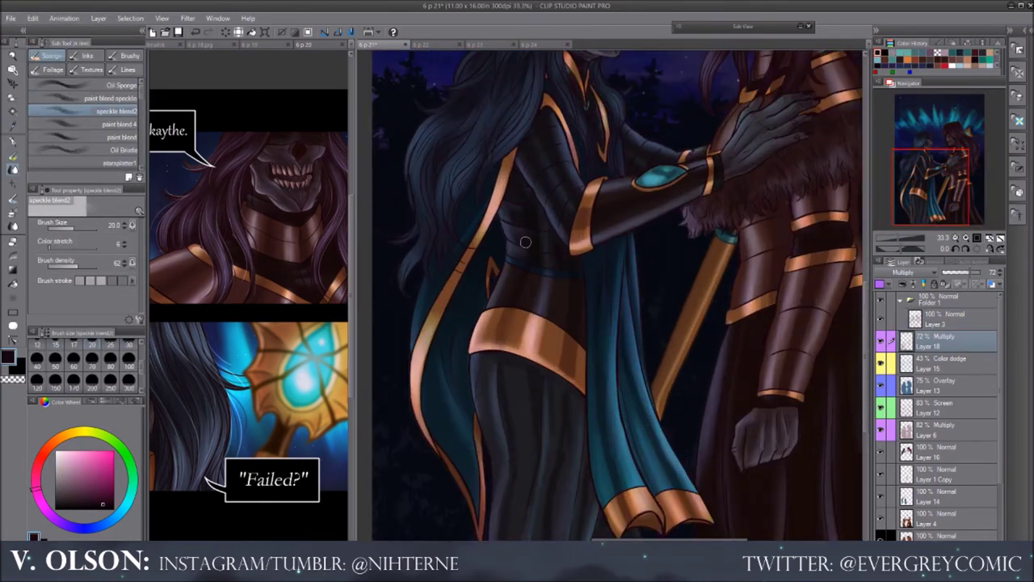
{"action": "scroll", "coordinate": [525, 242], "scroll_direction": "down", "scroll_amount": 5}
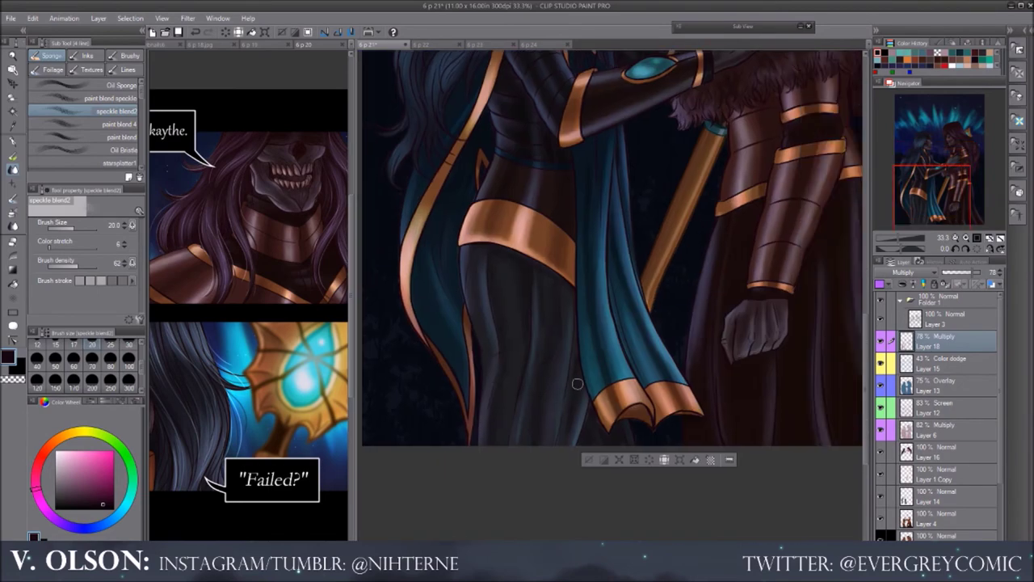
{"action": "left_click_drag", "start_coordinate": [673, 385], "coordinate": [659, 182]}
{"action": "scroll", "coordinate": [659, 182], "scroll_direction": "down", "scroll_amount": 5}
{"action": "key", "text": "ctrl+0"}
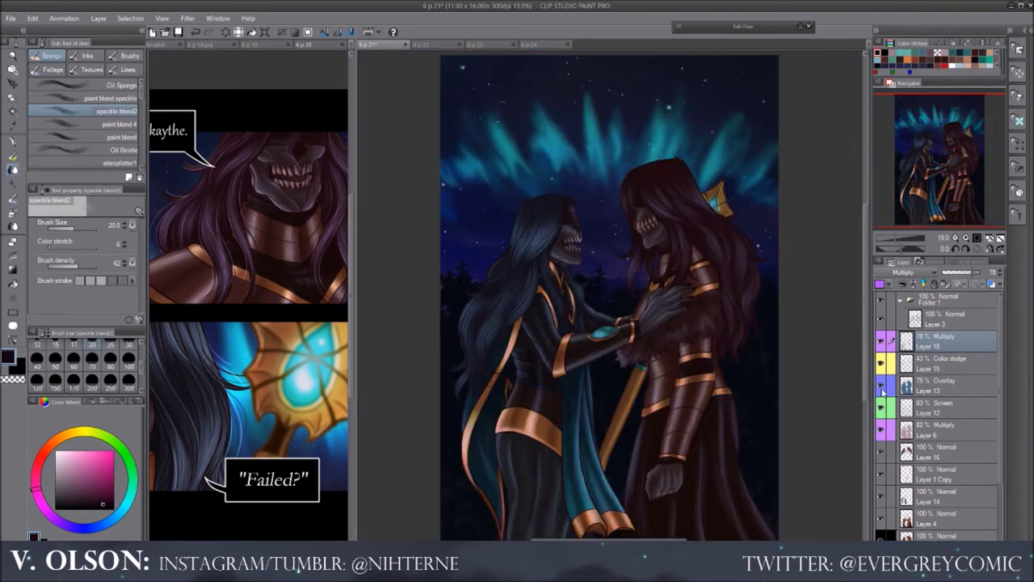
Touch up the existing Screen layer in muted dark blue with the Oil Sponge brush at size 17, undoing an unwanted stroke
{"action": "key", "text": "ctrl+plus"}
{"action": "left_click", "coordinate": [550, 178], "text": "ctrl+shift"}
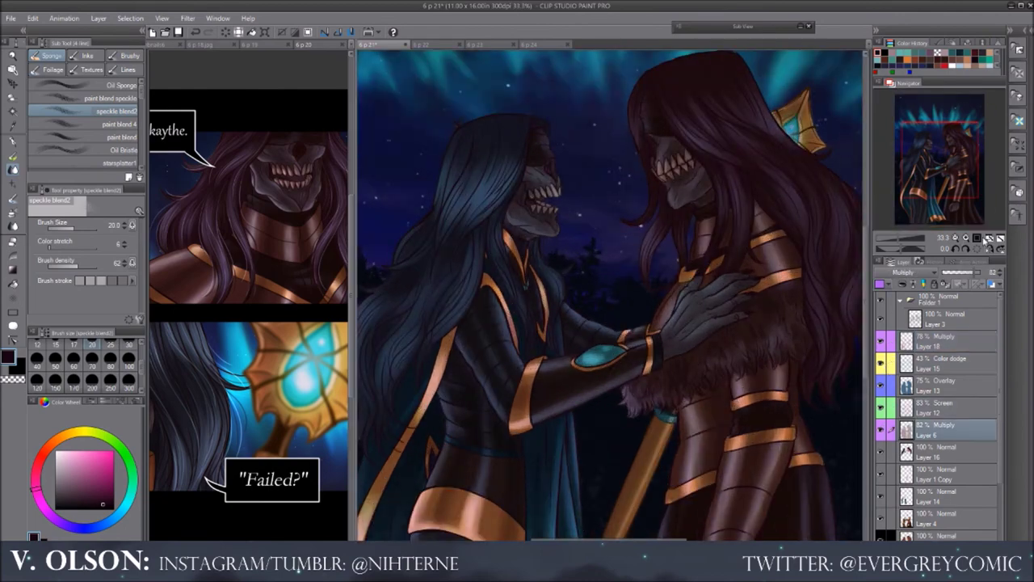
{"action": "key", "text": "ctrl+0"}
{"action": "key", "text": "ctrl+z"}
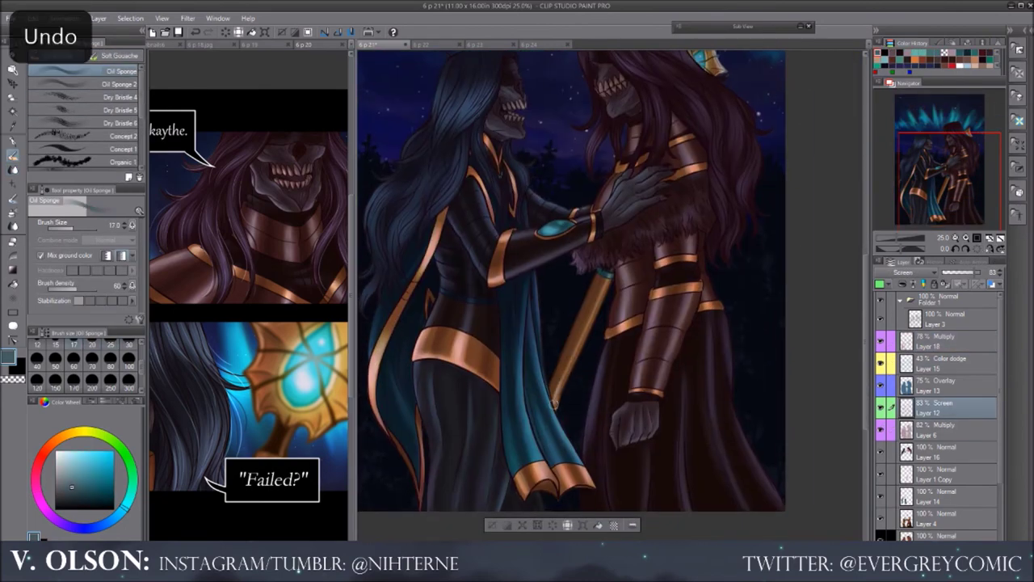
{"action": "key", "text": "ctrl+0"}
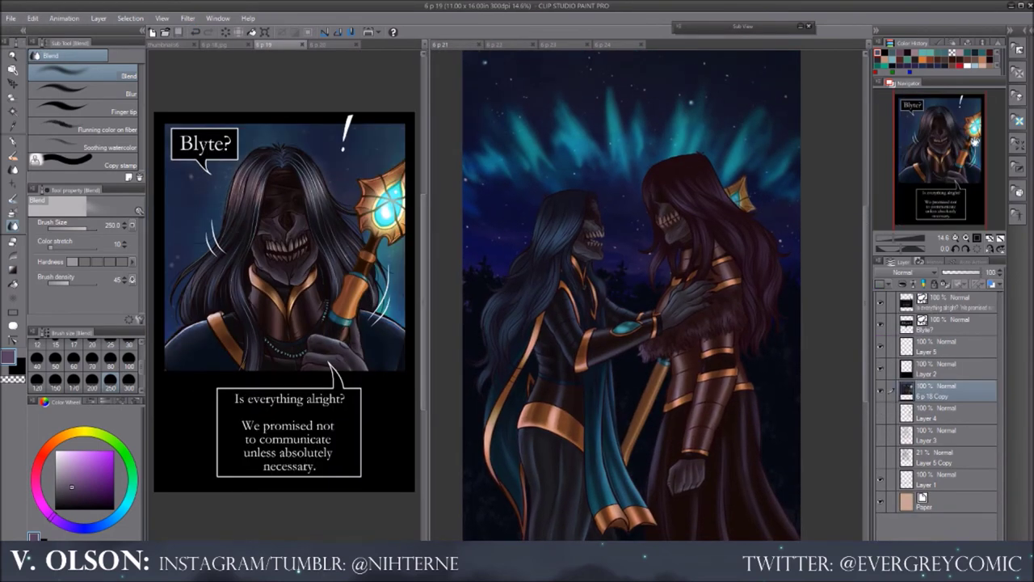
Add a yellow-coded Color dodge layer, airbrush a soft orange glow over the two figures and set the layer to 33% opacity
{"action": "left_click", "coordinate": [880, 284]}
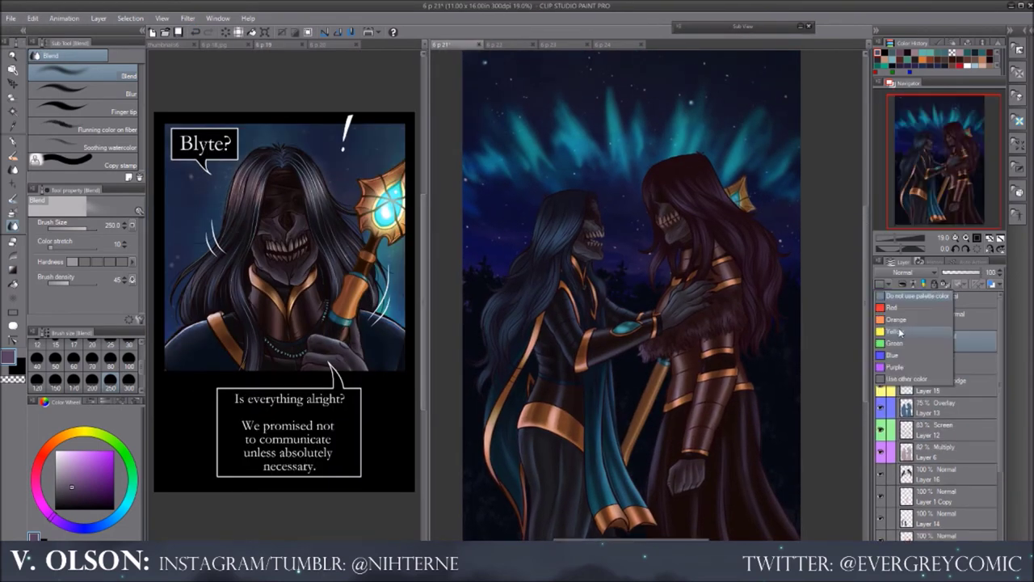
{"action": "left_click", "coordinate": [893, 331]}
{"action": "key", "text": "b"}
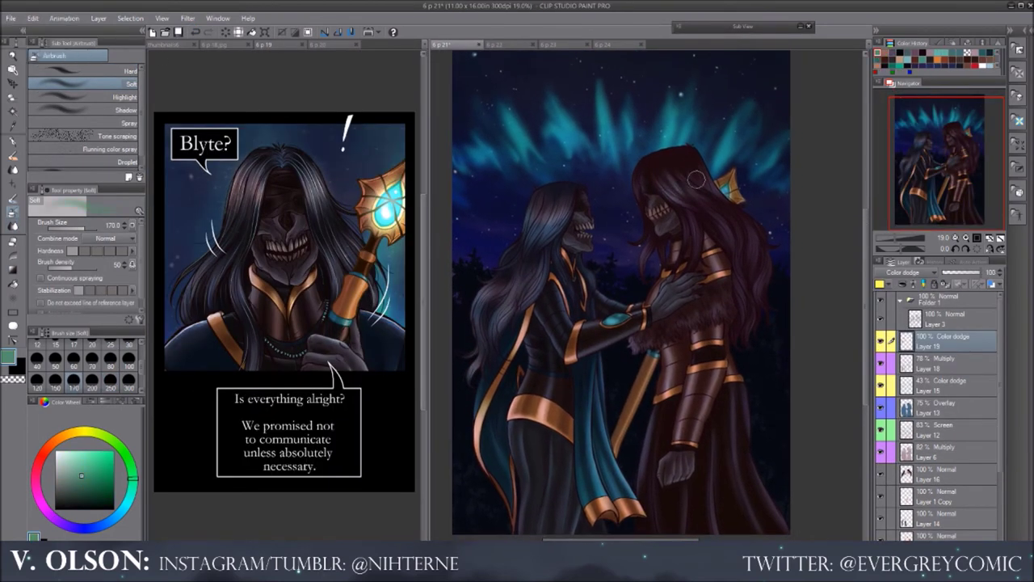
{"action": "key", "text": "ctrl+z"}
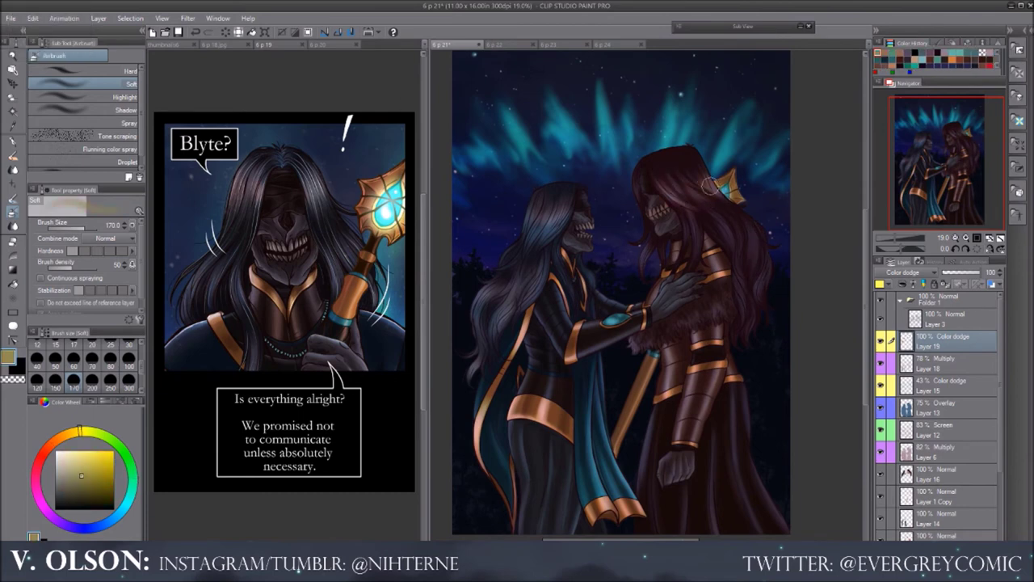
{"action": "key", "text": "ctrl+z"}
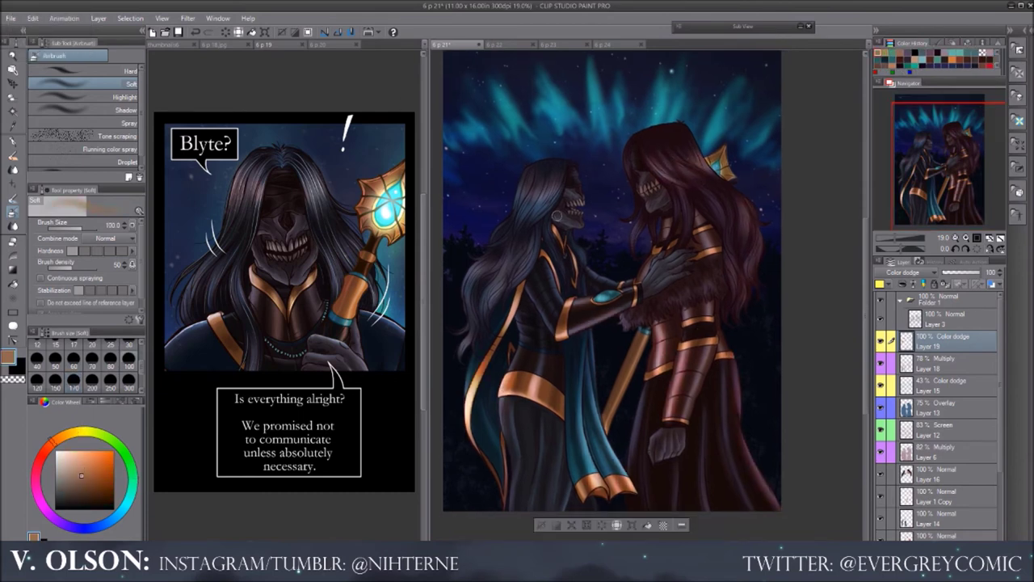
{"action": "key", "text": "j"}
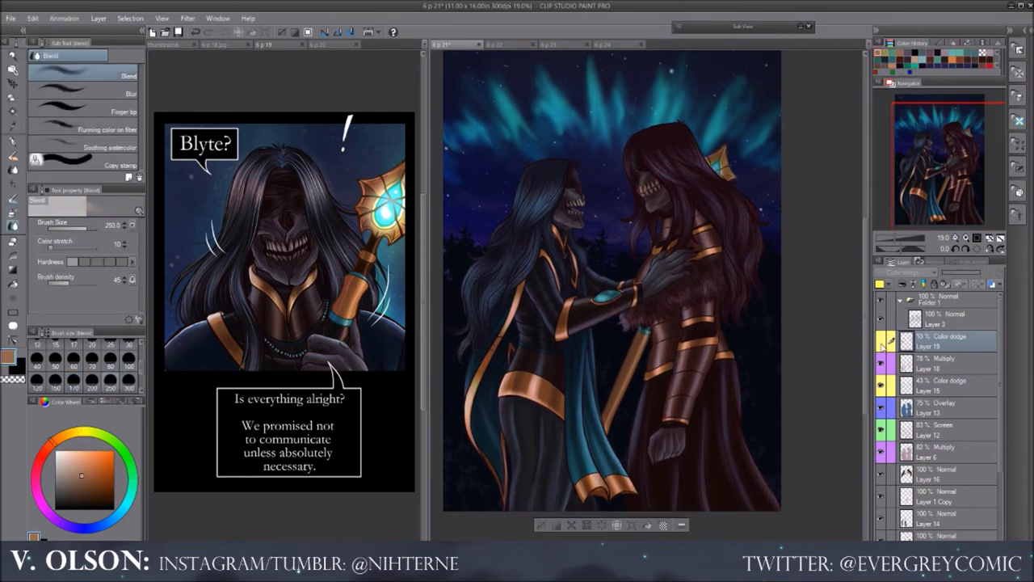
Add a purple-coded Multiply layer at 65% opacity and darken the illustration with a foreground-to-transparent gradient
{"action": "key", "text": "ctrl+shift+n"}
{"action": "key", "text": "ctrl+minus"}
{"action": "key", "text": "g"}
{"action": "left_click", "coordinate": [988, 237]}
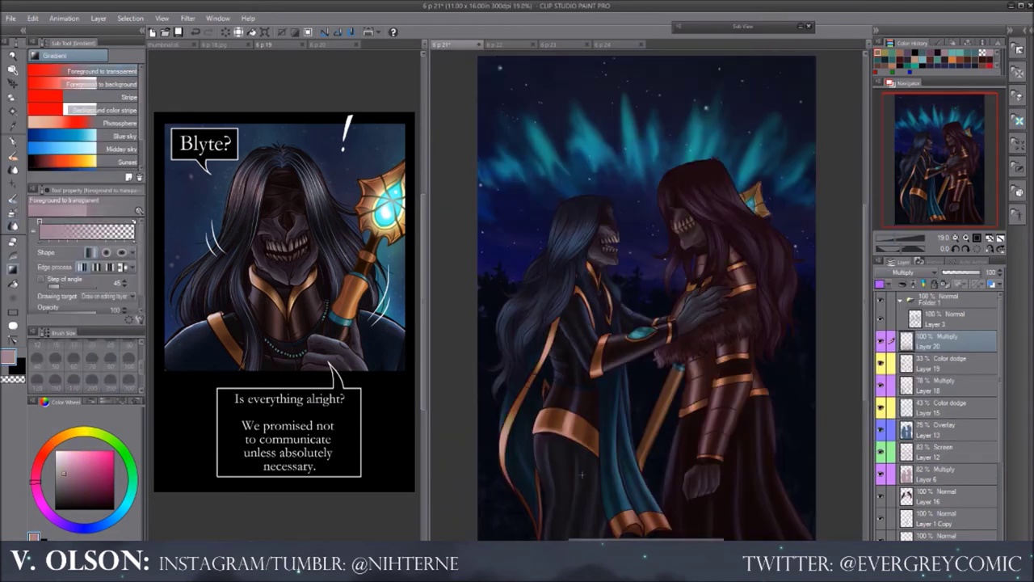
Add an orange-coded Add (Glow) layer and paint light blue highlight strands in the left figure's hair with the Opaque 1 brush at size 10
{"action": "key", "text": "ctrl+shift+n"}
{"action": "key", "text": "ctrl+plus"}
{"action": "key", "text": "b"}
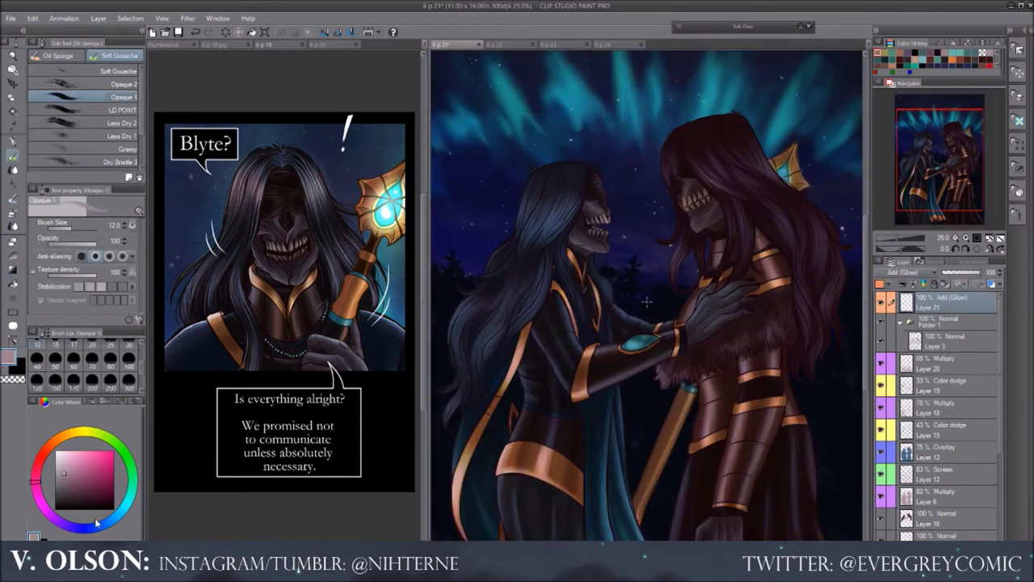
{"action": "left_click", "coordinate": [582, 186], "text": "alt"}
{"action": "key", "text": "h"}
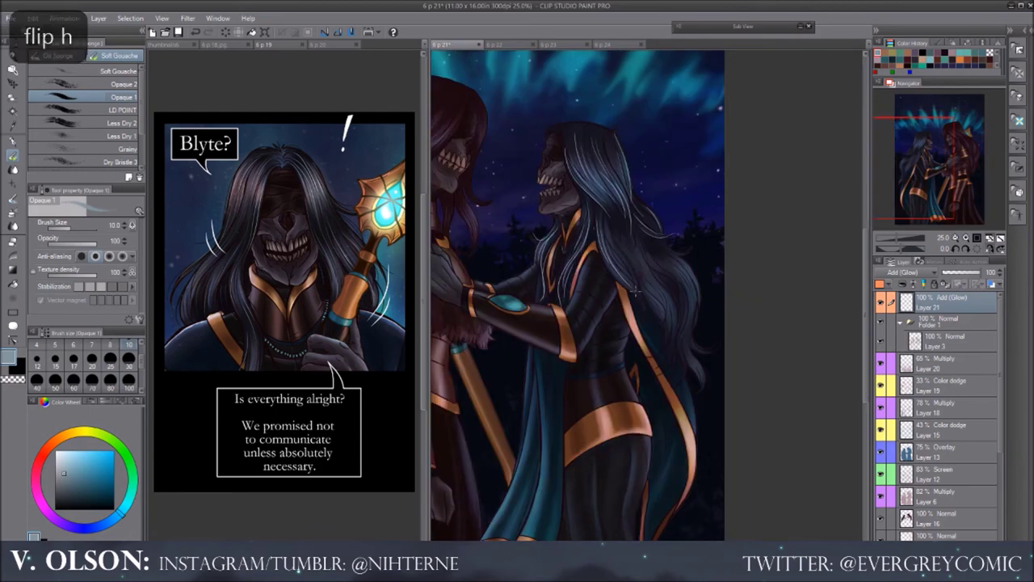
{"action": "key", "text": "h"}
{"action": "key", "text": "ctrl+plus"}
{"action": "key", "text": "ctrl+minus"}
Soften the left figure's hair highlights with the Blend tool, reducing its size to 80
{"action": "key", "text": "j"}
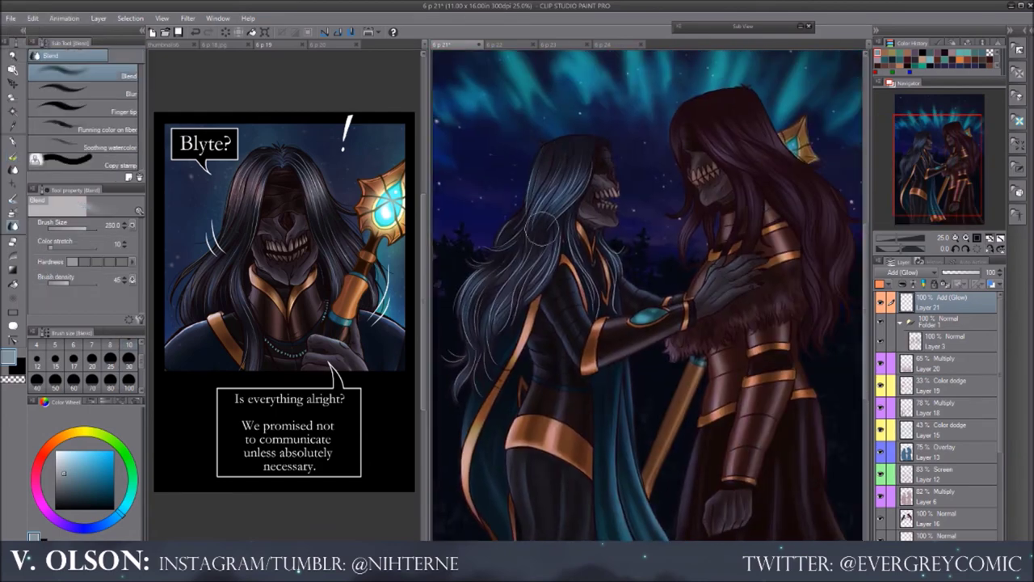
{"action": "key", "text": "h"}
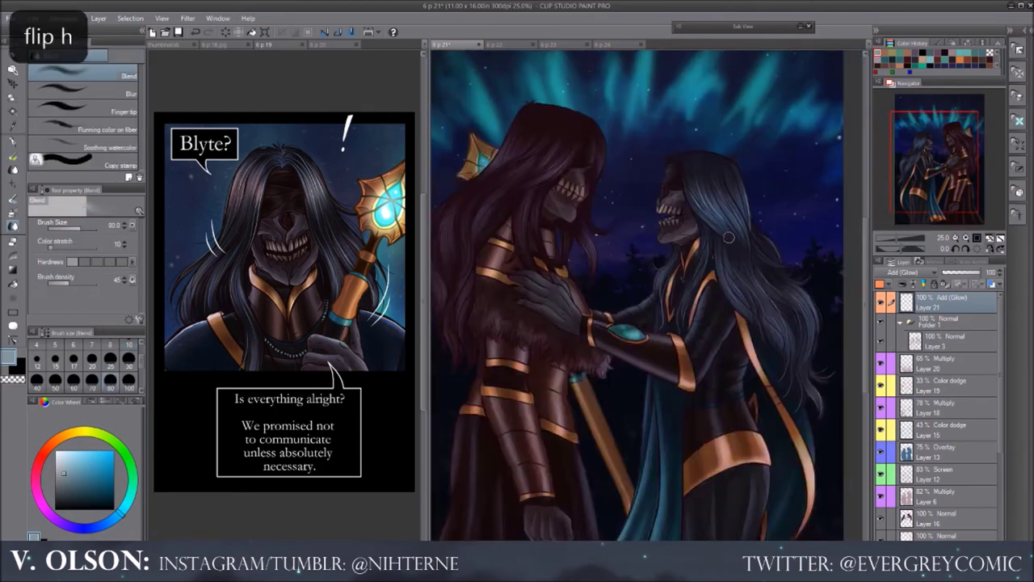
{"action": "key", "text": "h"}
Paint pale purple highlight strands in the right figure's hair with the Opaque 1 brush and soften them with the Blend tool
{"action": "key", "text": "b"}
{"action": "scroll", "coordinate": [596, 296], "scroll_direction": "down", "scroll_amount": 1}
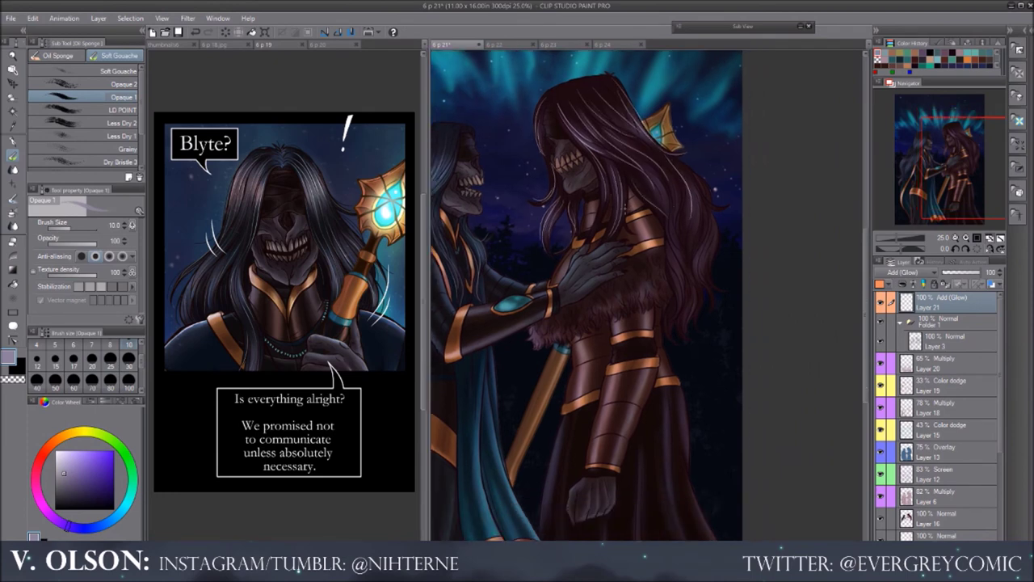
{"action": "key", "text": "j"}
{"action": "scroll", "coordinate": [704, 172], "scroll_direction": "up", "scroll_amount": 1}
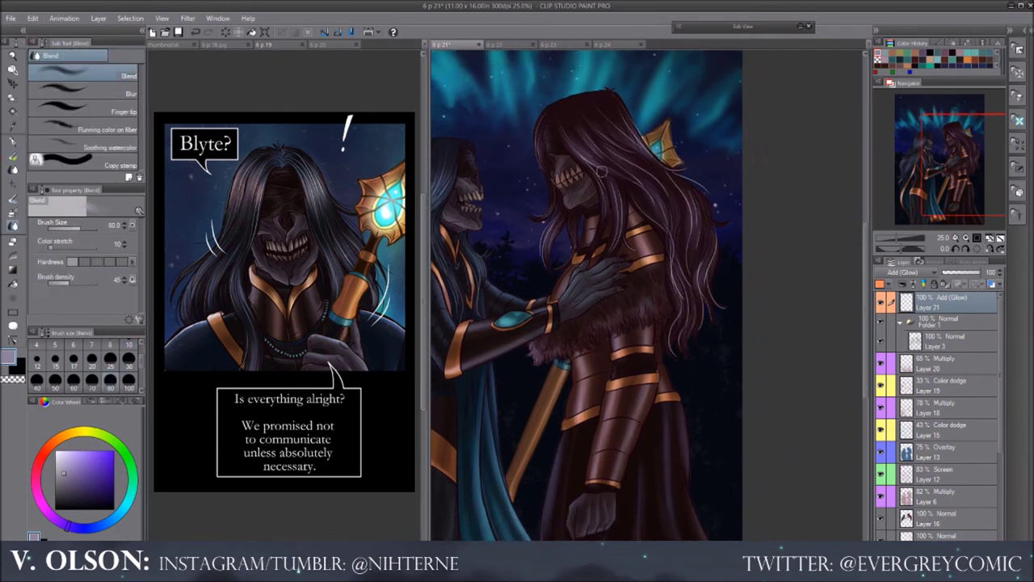
{"action": "scroll", "coordinate": [695, 337], "scroll_direction": "up", "scroll_amount": 1}
{"action": "key", "text": "h"}
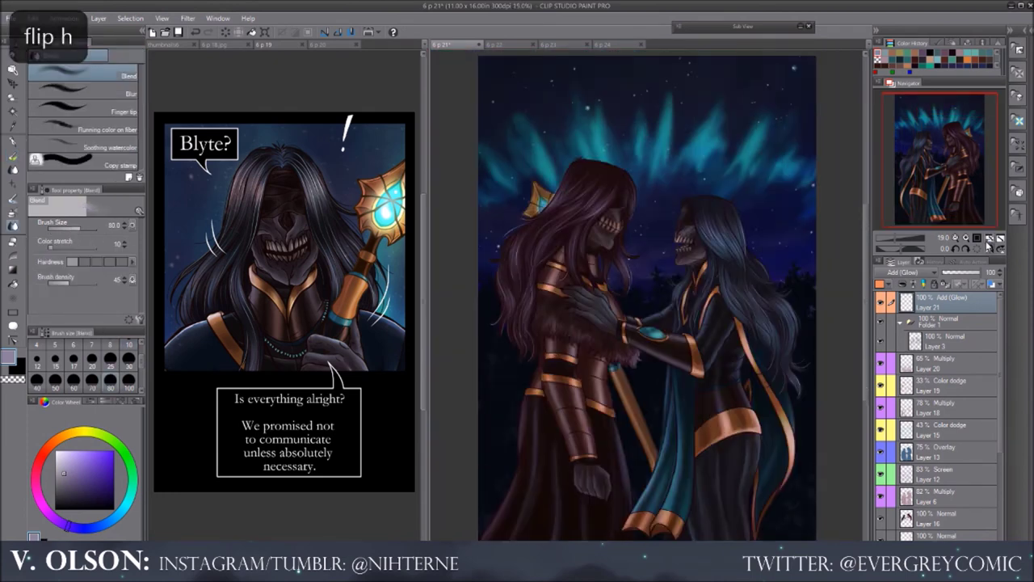
{"action": "key", "text": "h"}
Paint orange-brown highlights on both figures' skulls, teeth and blindfolds with the Opaque 1 brush and blend them at size 50
{"action": "scroll", "coordinate": [695, 337], "scroll_direction": "up", "scroll_amount": 1}
{"action": "key", "text": "b"}
{"action": "left_click", "coordinate": [79, 484]}
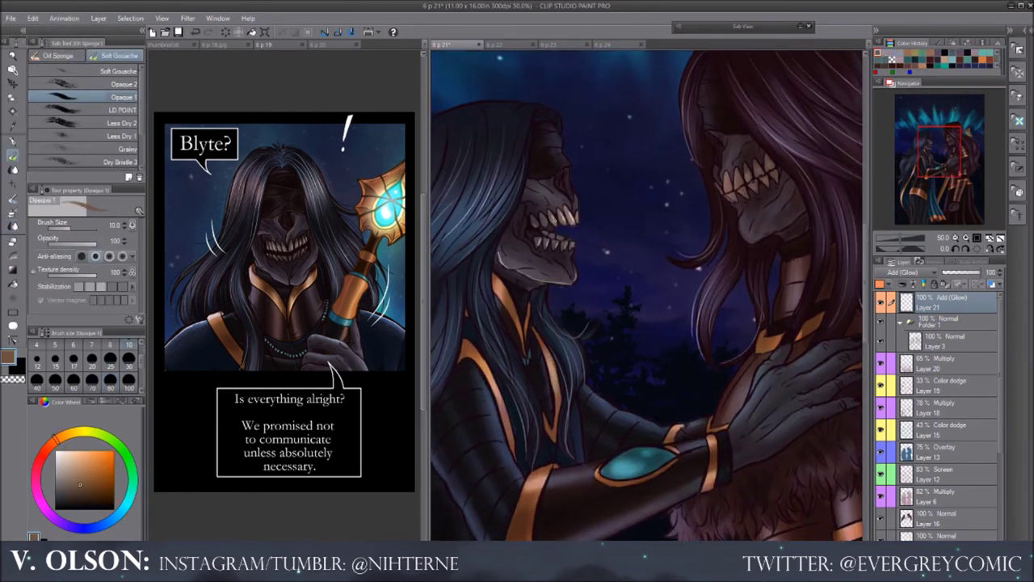
{"action": "scroll", "coordinate": [650, 296], "scroll_direction": "up", "scroll_amount": 2}
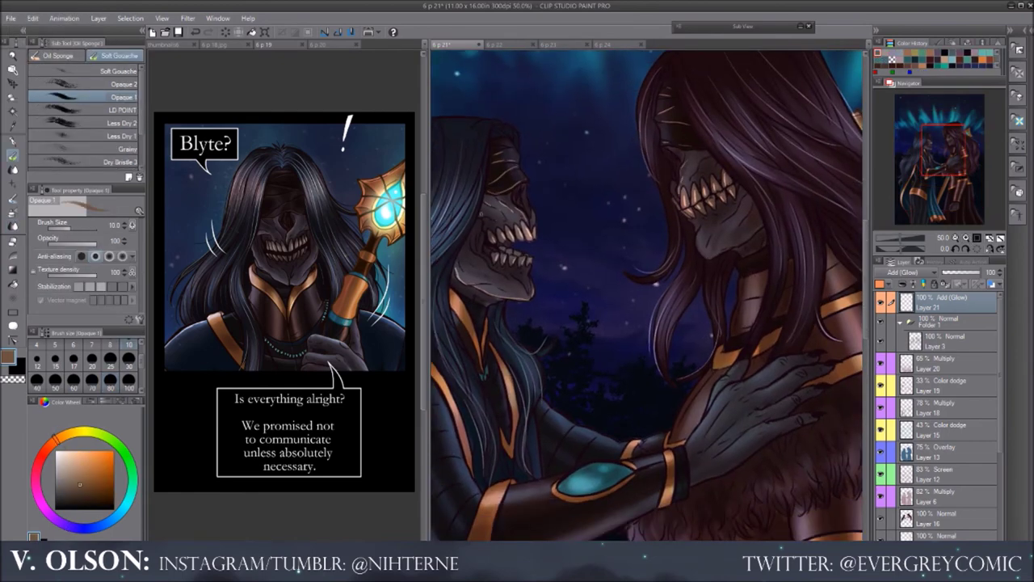
{"action": "key", "text": "j"}
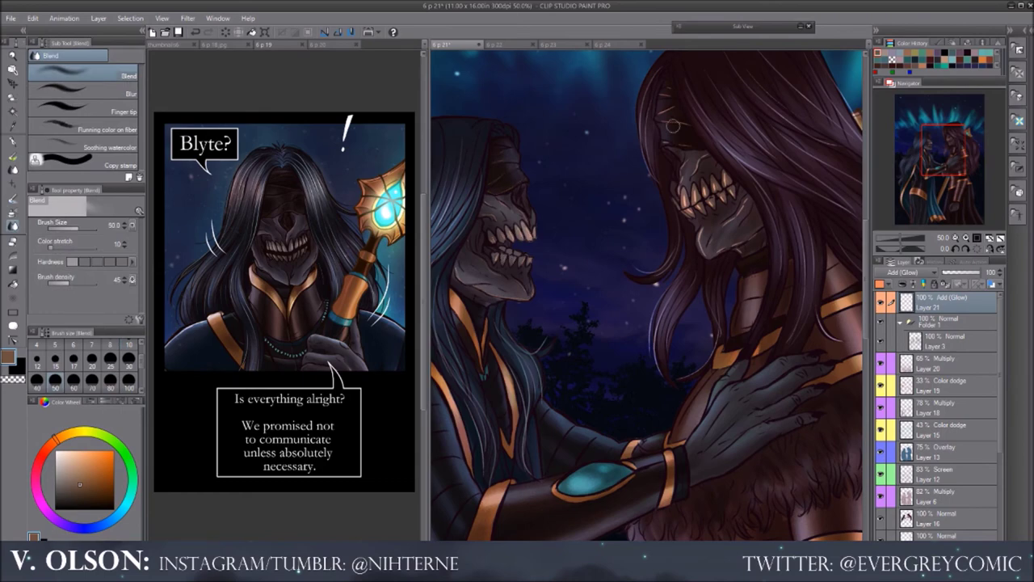
Add a bright teal glow to the gem on the left figure's forearm
{"action": "scroll", "coordinate": [739, 249], "scroll_direction": "down", "scroll_amount": 3}
{"action": "scroll", "coordinate": [646, 296], "scroll_direction": "up", "scroll_amount": 2}
{"action": "left_click", "coordinate": [21, 228]}
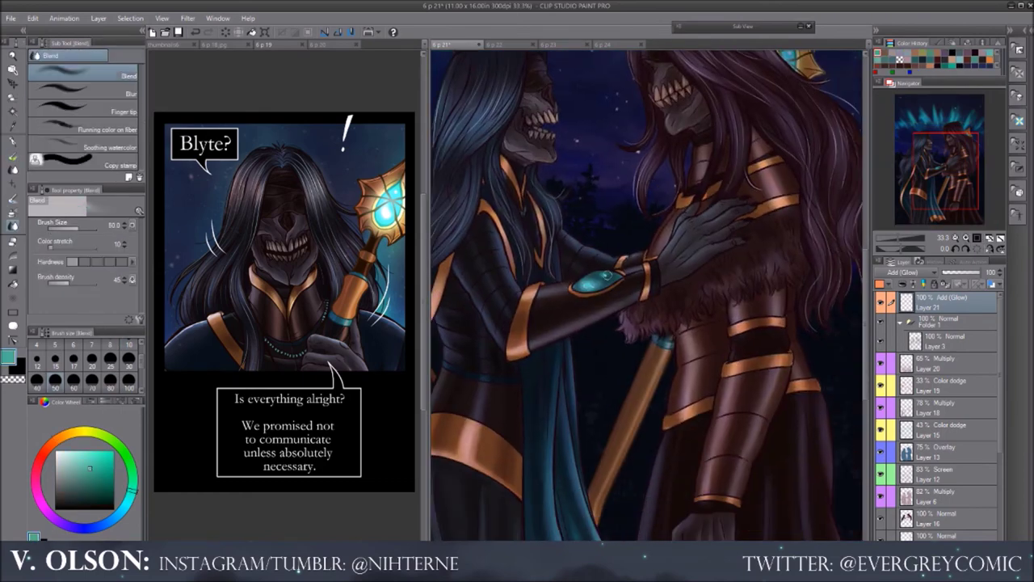
Paint brown highlight strands along the fur trim with the Opaque 1 brush and soften them with the Blend tool
{"action": "key", "text": "b"}
{"action": "scroll", "coordinate": [646, 296], "scroll_direction": "up", "scroll_amount": 2}
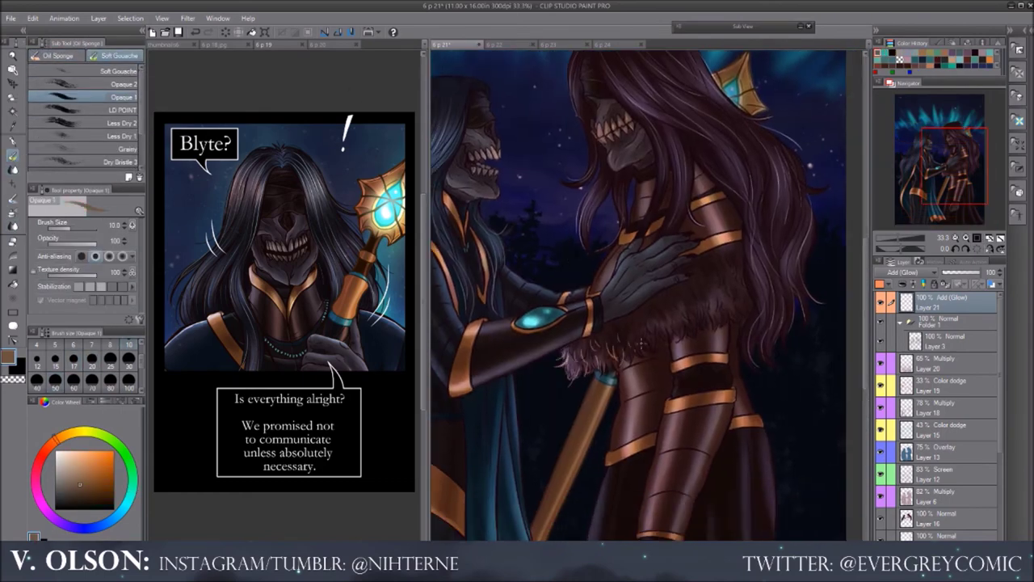
{"action": "left_click_drag", "start_coordinate": [621, 342], "coordinate": [650, 358]}
{"action": "left_click_drag", "start_coordinate": [782, 252], "coordinate": [779, 268]}
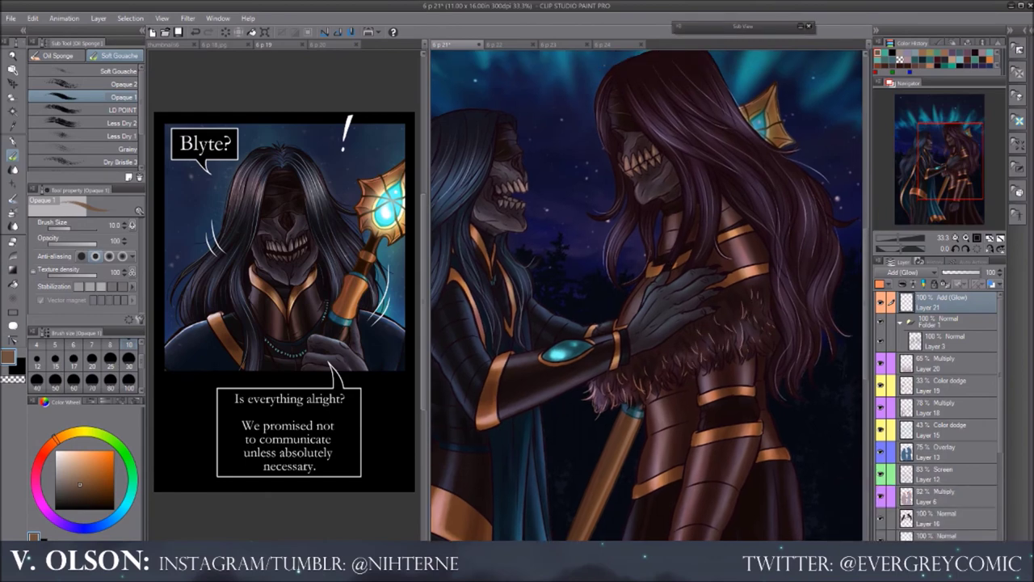
{"action": "key", "text": "j"}
{"action": "left_click_drag", "start_coordinate": [621, 374], "coordinate": [726, 279]}
Add a second orange-coded Add (Glow) layer and sample a dark teal for the LD POINT brush at size 17
{"action": "key", "text": "ctrl+shift+n"}
{"action": "key", "text": "b"}
{"action": "left_click", "coordinate": [546, 349], "text": "alt"}
{"action": "key", "text": "ctrl+z"}
{"action": "left_click", "coordinate": [546, 349], "text": "alt"}
{"action": "scroll", "coordinate": [546, 349], "scroll_direction": "up", "scroll_amount": 1}
{"action": "left_click_drag", "start_coordinate": [566, 253], "coordinate": [573, 275]}
{"action": "key", "text": "ctrl+z"}
Paint dark teal highlights on the left figure's banded sleeves, waist armor and trouser folds with the LD POINT brush at size 17
{"action": "left_click", "coordinate": [972, 240]}
{"action": "scroll", "coordinate": [634, 259], "scroll_direction": "up", "scroll_amount": 4}
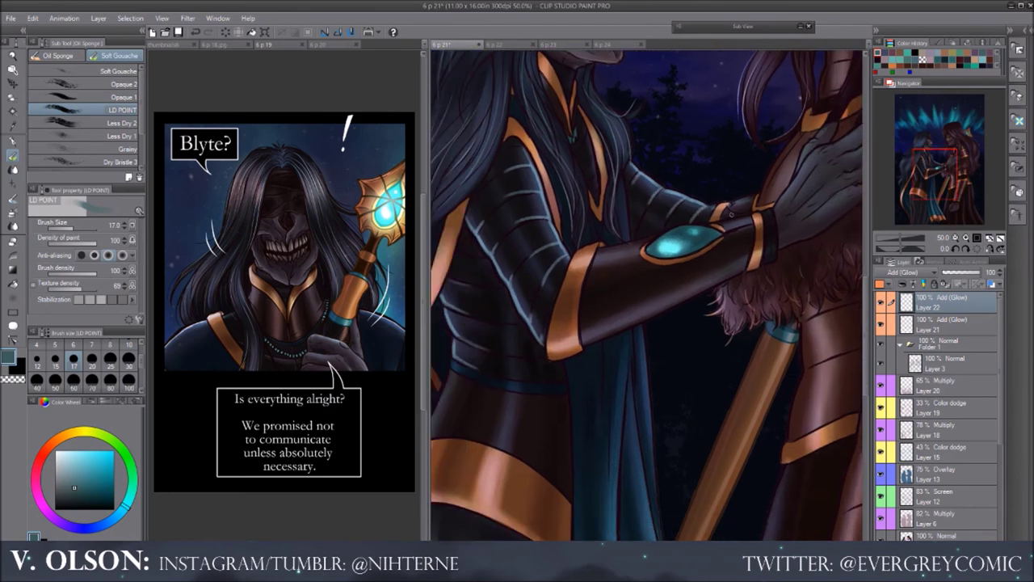
{"action": "left_click_drag", "start_coordinate": [576, 282], "coordinate": [615, 236]}
{"action": "left_click_drag", "start_coordinate": [715, 261], "coordinate": [695, 162]}
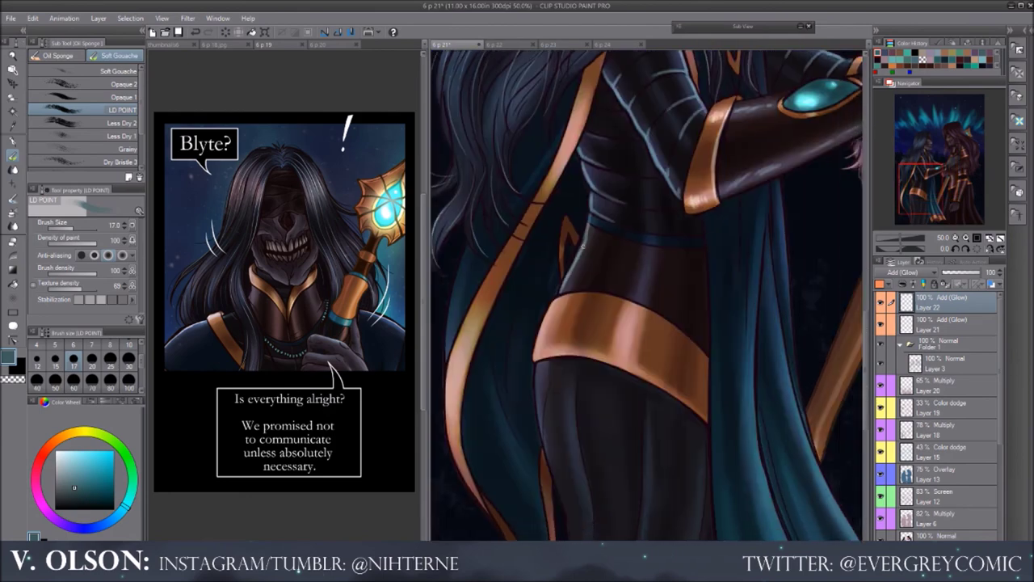
{"action": "key", "text": "h"}
{"action": "key", "text": "h"}
{"action": "left_click_drag", "start_coordinate": [662, 287], "coordinate": [678, 192]}
{"action": "scroll", "coordinate": [677, 192], "scroll_direction": "down", "scroll_amount": 5}
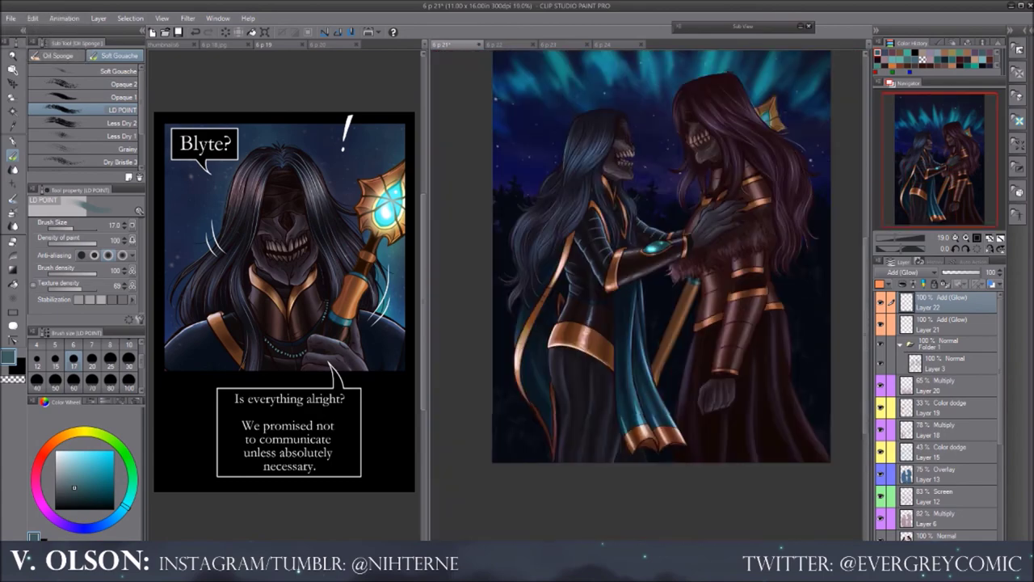
{"action": "scroll", "coordinate": [677, 191], "scroll_direction": "up", "scroll_amount": 4}
{"action": "left_click_drag", "start_coordinate": [568, 271], "coordinate": [549, 244]}
Soften the left figure's teal highlights with Blend at size 80 and Running color on fiber at size 50
{"action": "key", "text": "j"}
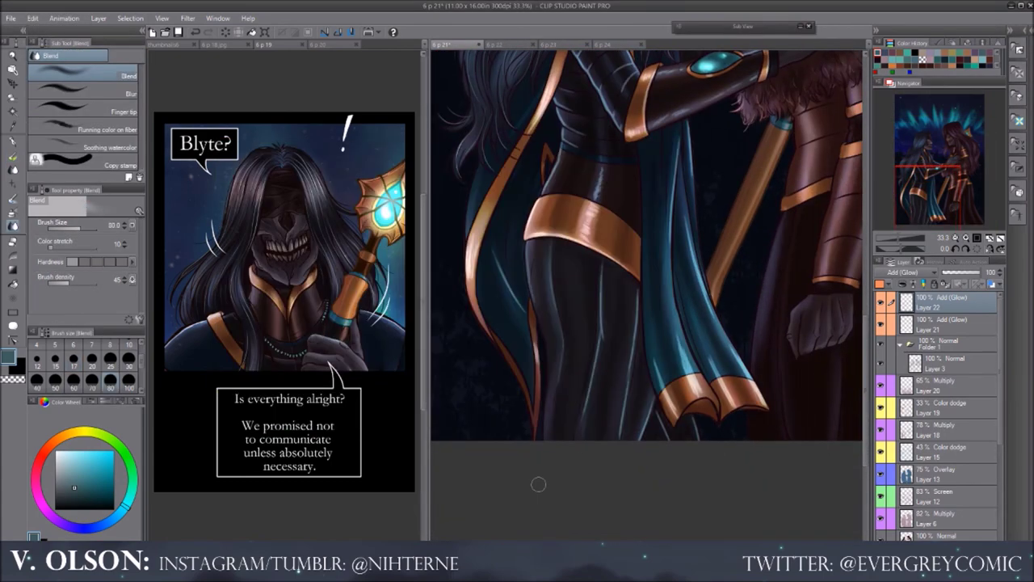
{"action": "scroll", "coordinate": [539, 485], "scroll_direction": "up", "scroll_amount": 2}
{"action": "left_click_drag", "start_coordinate": [566, 243], "coordinate": [590, 437]}
{"action": "left_click", "coordinate": [105, 130]}
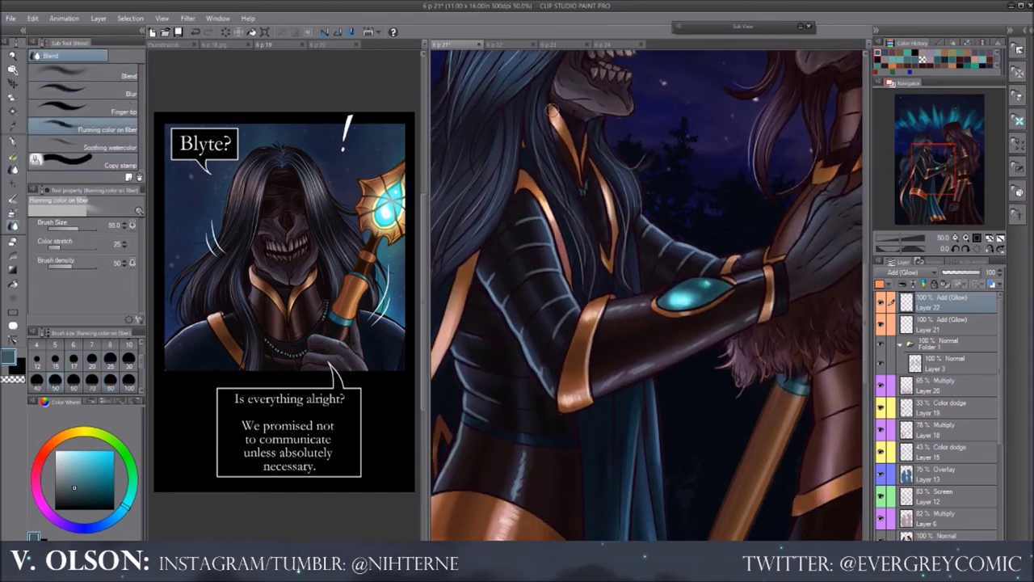
{"action": "left_click_drag", "start_coordinate": [497, 525], "coordinate": [555, 335]}
{"action": "left_click_drag", "start_coordinate": [550, 96], "coordinate": [546, 179]}
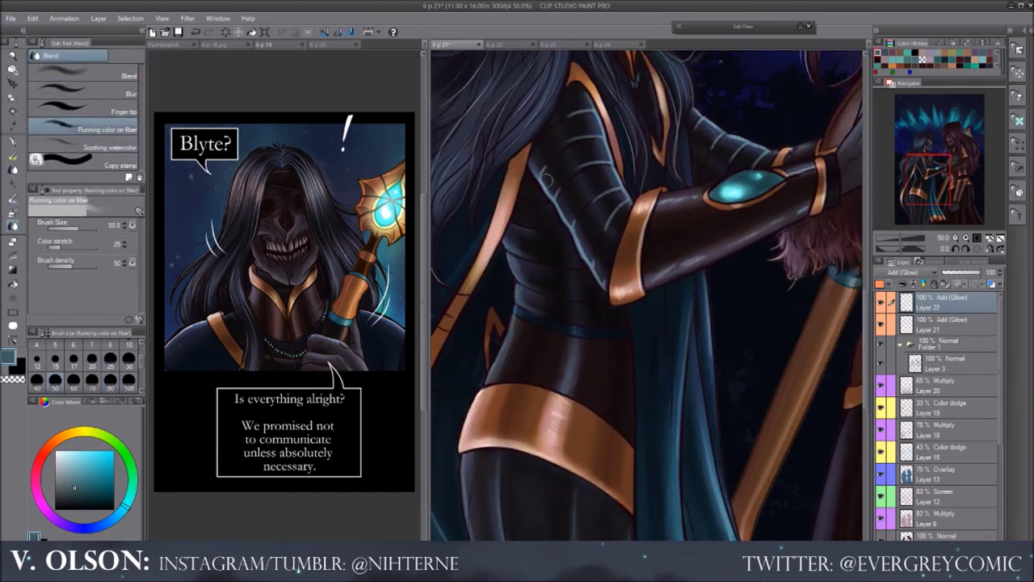
{"action": "left_click_drag", "start_coordinate": [641, 234], "coordinate": [590, 346]}
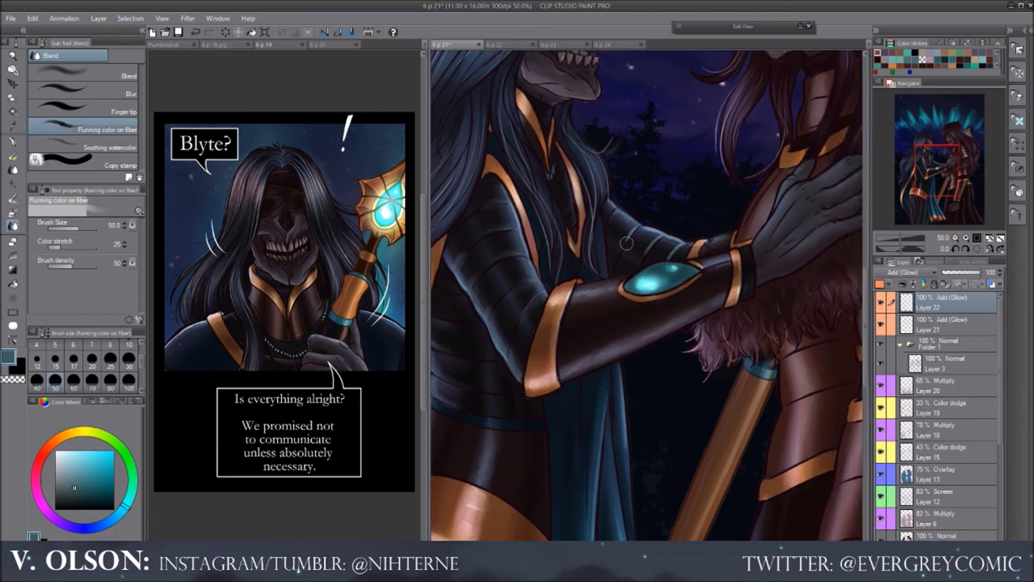
Paint teal highlights on the left figure's hand with the LD POINT brush and soften them with Blend at size 80
{"action": "key", "text": "b"}
{"action": "left_click_drag", "start_coordinate": [830, 240], "coordinate": [660, 264]}
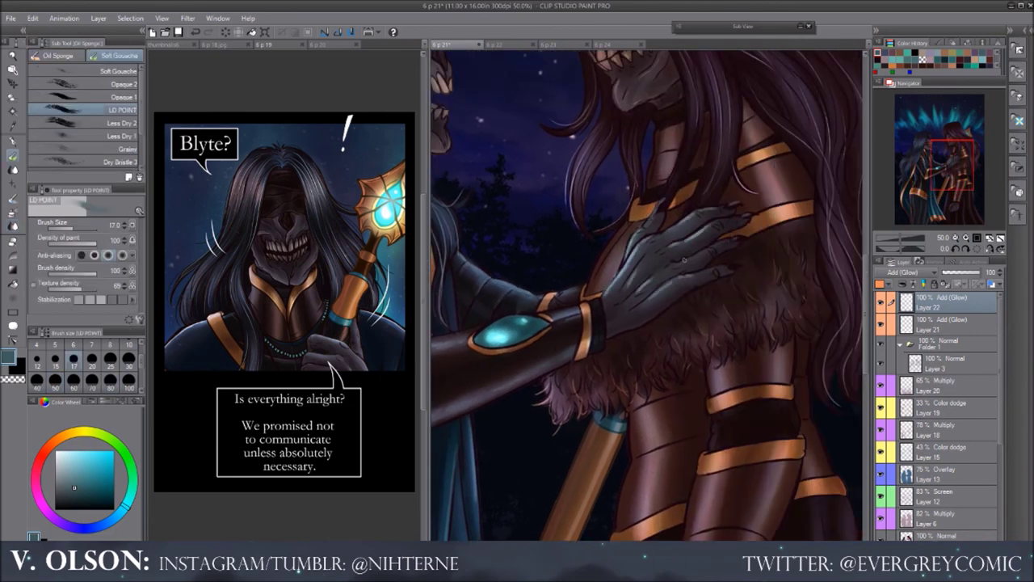
{"action": "key", "text": "j"}
{"action": "scroll", "coordinate": [683, 261], "scroll_direction": "down", "scroll_amount": 2}
{"action": "scroll", "coordinate": [566, 243], "scroll_direction": "up", "scroll_amount": 1}
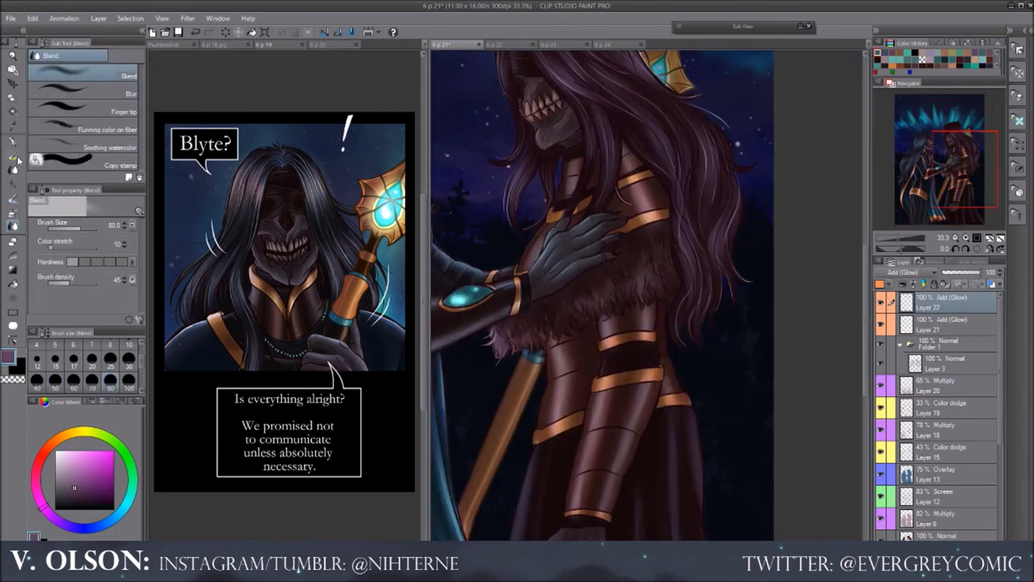
Paint muted pink highlights along the right figure's arm and torso armor plates with the LD POINT brush at size 17
{"action": "key", "text": "b"}
{"action": "scroll", "coordinate": [566, 267], "scroll_direction": "up", "scroll_amount": 1}
{"action": "left_click_drag", "start_coordinate": [530, 263], "coordinate": [613, 97]}
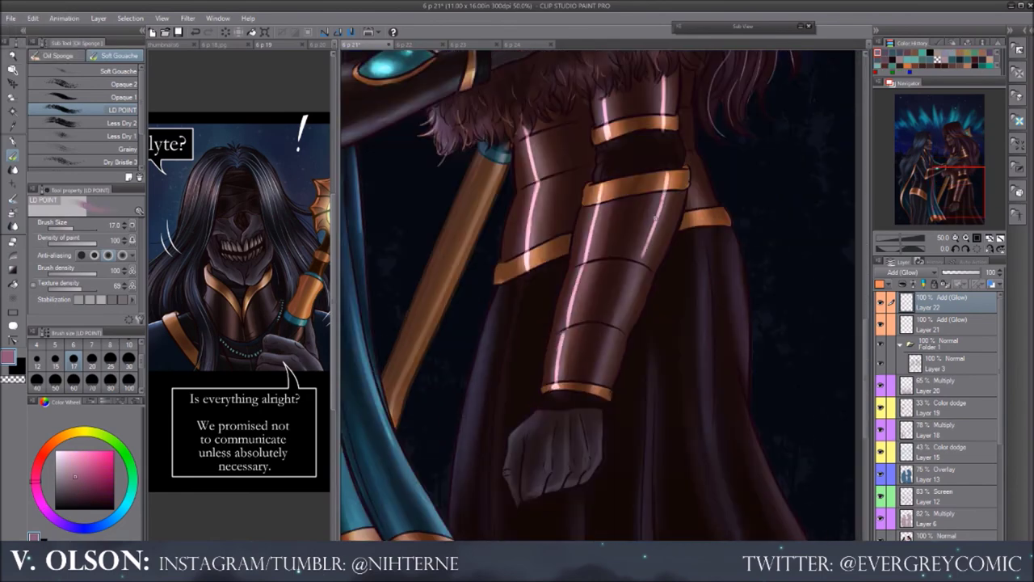
Undo the last stroke, and paint muted pink highlights on the right figure's robe folds and lowered hand
{"action": "key", "text": "h"}
{"action": "key", "text": "ctrl+z"}
{"action": "mouse_move", "coordinate": [671, 467]}
{"action": "left_mouse_down"}
{"action": "mouse_move", "coordinate": [582, 229]}
{"action": "mouse_move", "coordinate": [615, 197]}
{"action": "mouse_move", "coordinate": [673, 198]}
{"action": "mouse_move", "coordinate": [559, 276]}
{"action": "mouse_move", "coordinate": [543, 345]}
{"action": "left_mouse_up"}
{"action": "key", "text": "b"}
{"action": "scroll", "coordinate": [558, 276], "scroll_direction": "down", "scroll_amount": 2}
{"action": "left_click_drag", "start_coordinate": [564, 208], "coordinate": [616, 298]}
Soften the pink highlights on the right figure's armor, robe and hand with Blend at size 80
{"action": "key", "text": "j"}
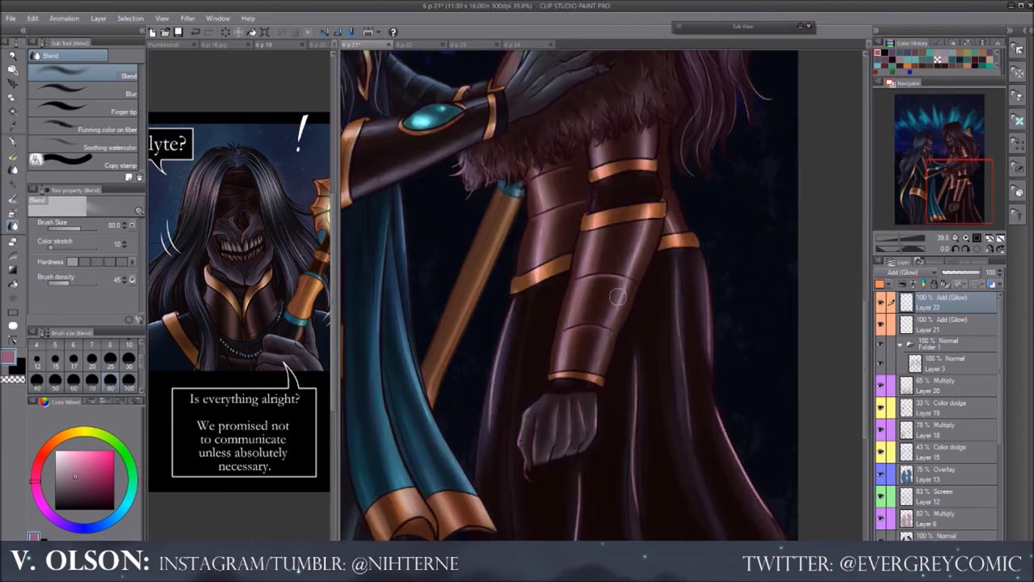
{"action": "scroll", "coordinate": [616, 297], "scroll_direction": "down", "scroll_amount": 2}
{"action": "scroll", "coordinate": [602, 295], "scroll_direction": "down", "scroll_amount": 3}
{"action": "scroll", "coordinate": [525, 243], "scroll_direction": "up", "scroll_amount": 5}
{"action": "key", "text": "b"}
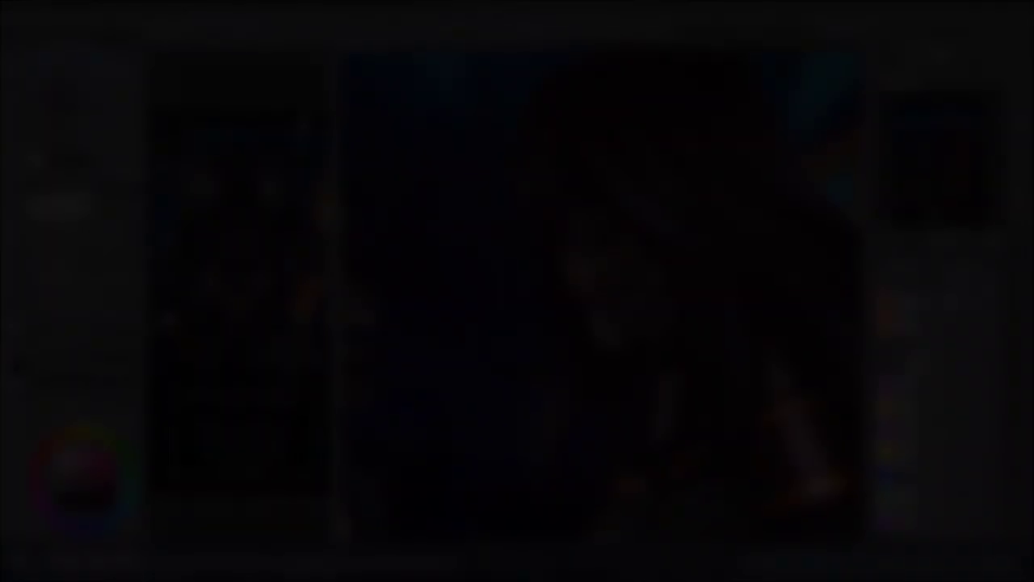